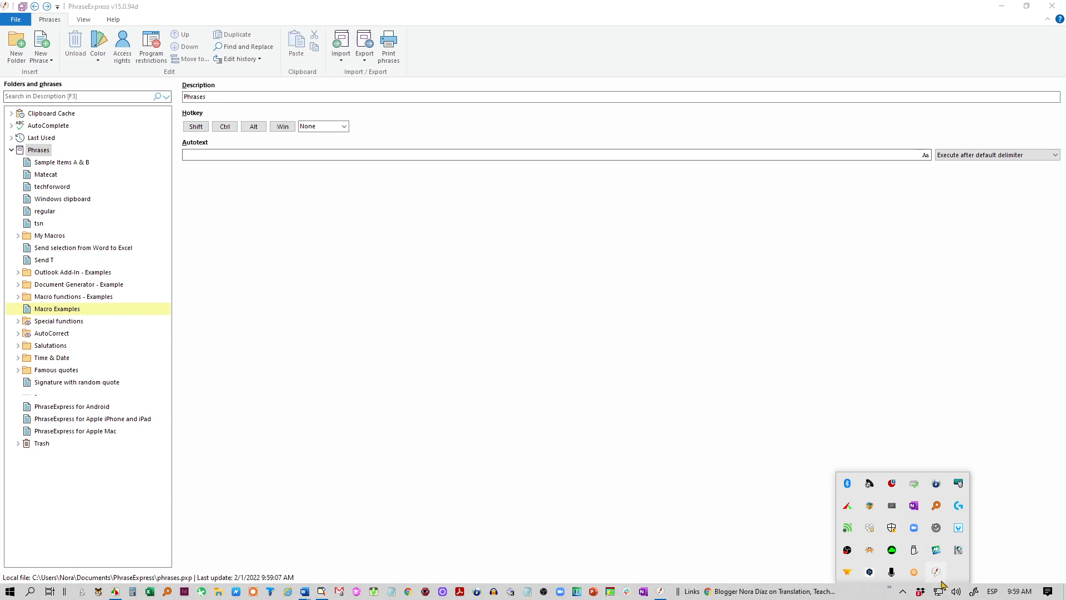
Step: Open the PhraseExpress main window from its tray icon to show the Phrases folder
right_click(936, 572)
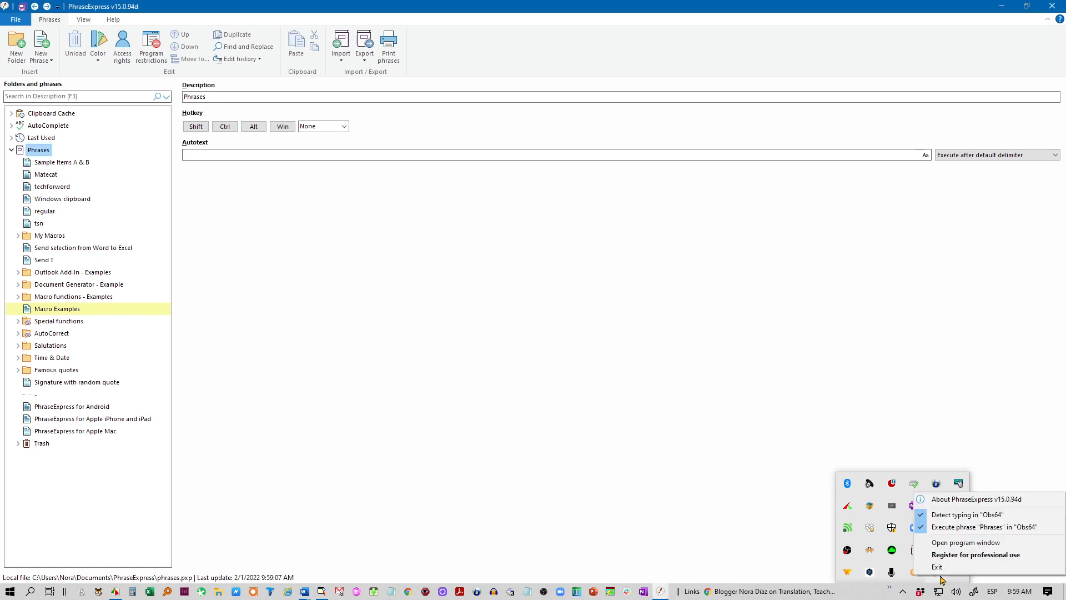
click(967, 543)
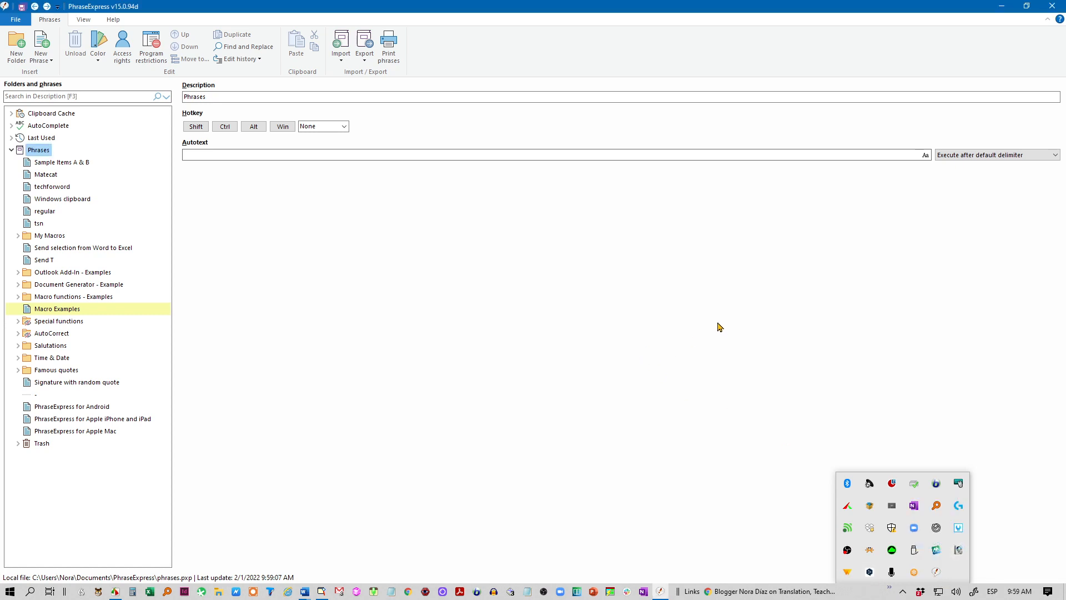
click(505, 266)
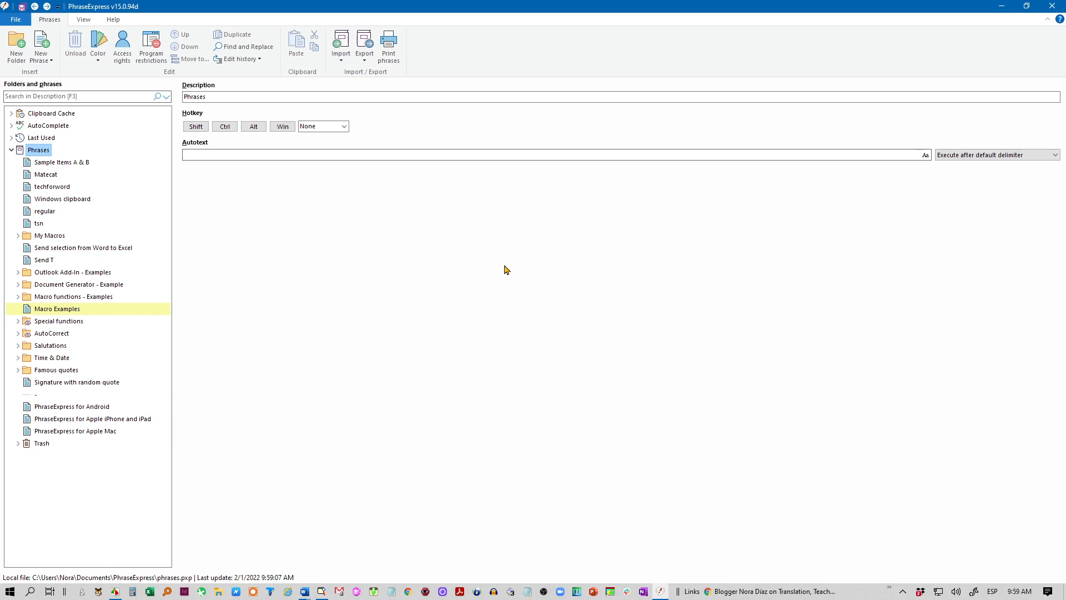
Step: Create a new phrase with the top-level Phrases folder as its target
click(41, 43)
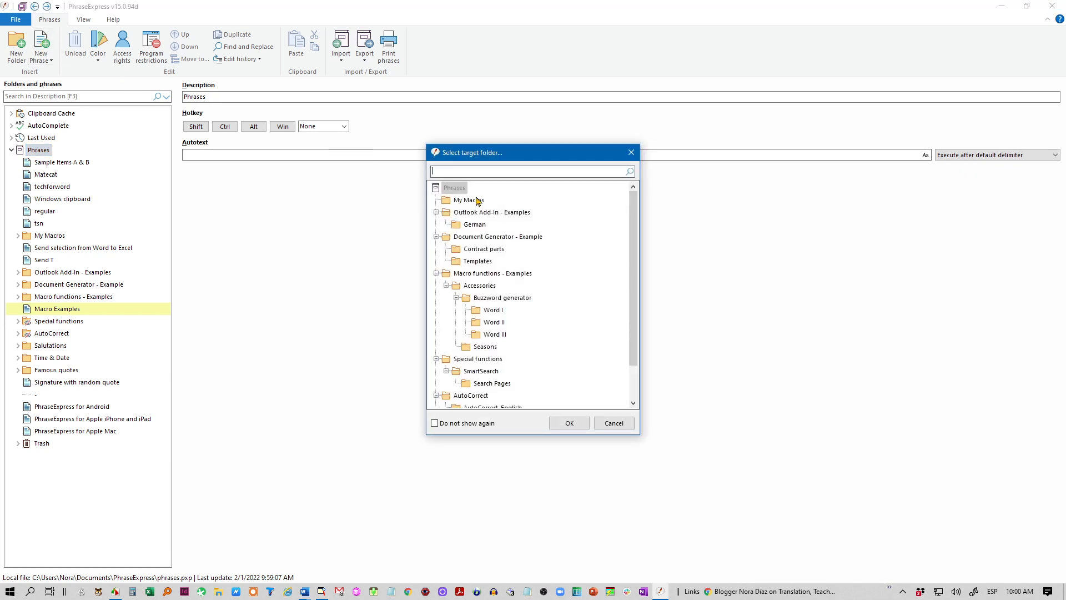
click(452, 189)
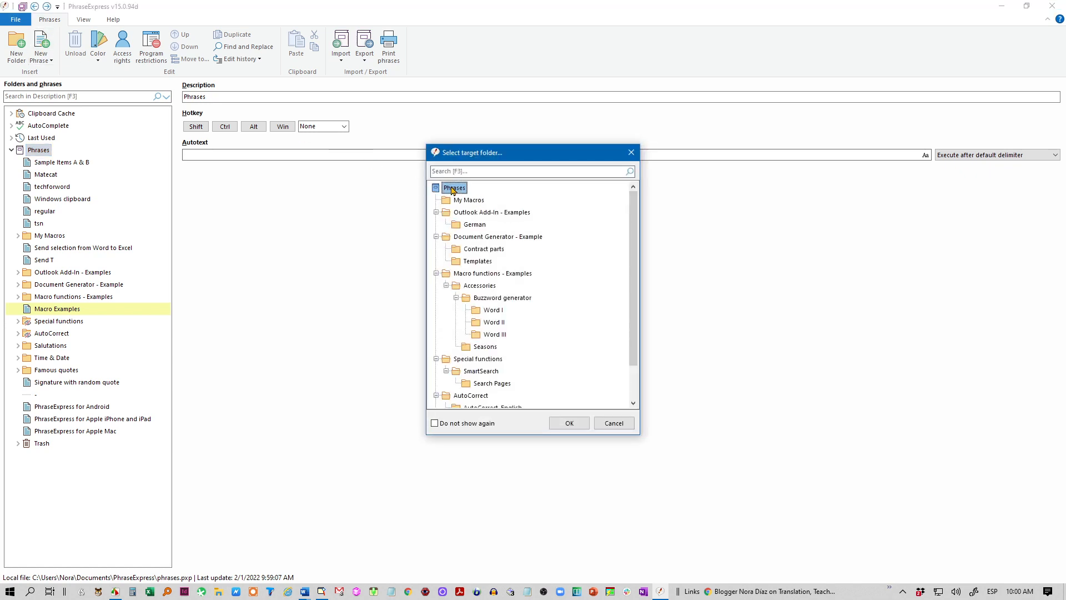
click(563, 423)
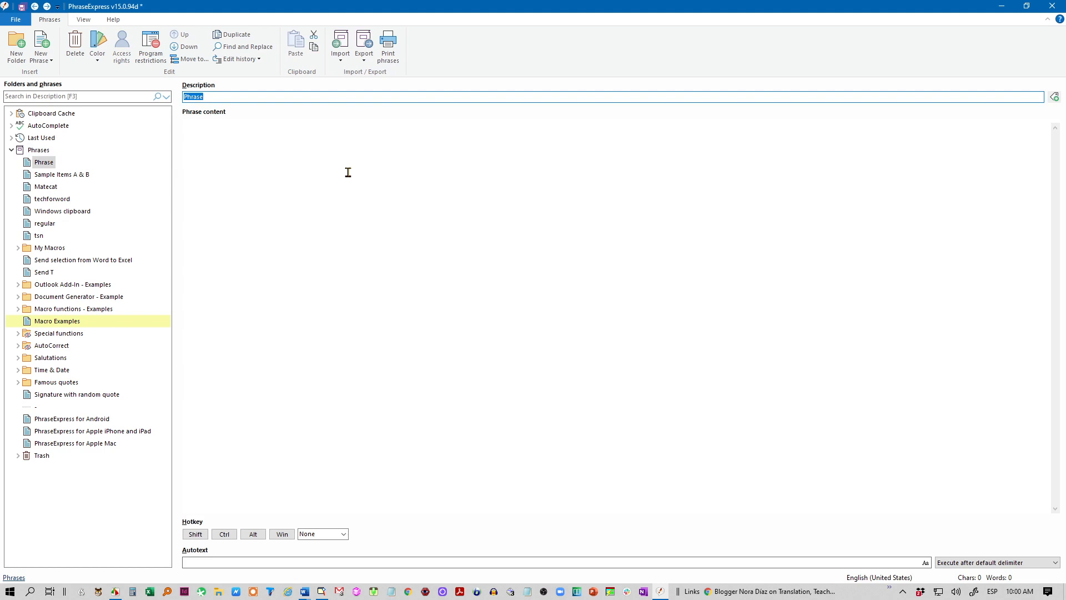
Step: Name the phrase 'Attachments' and set its text to 'Please find the translated files attached.'
text(Attachments)
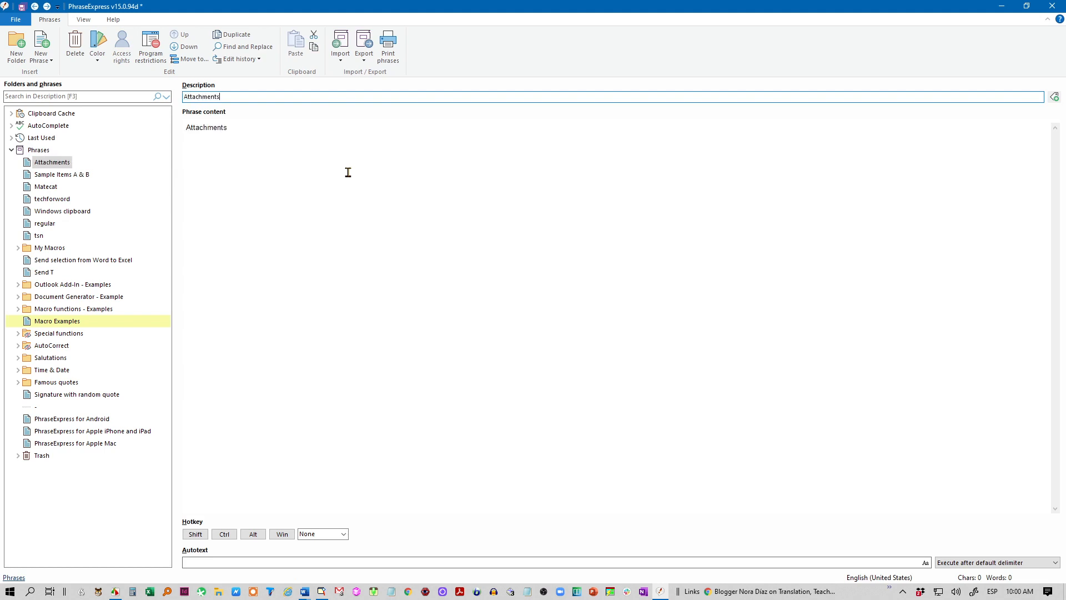
click(211, 126)
drag(253, 131, 167, 130)
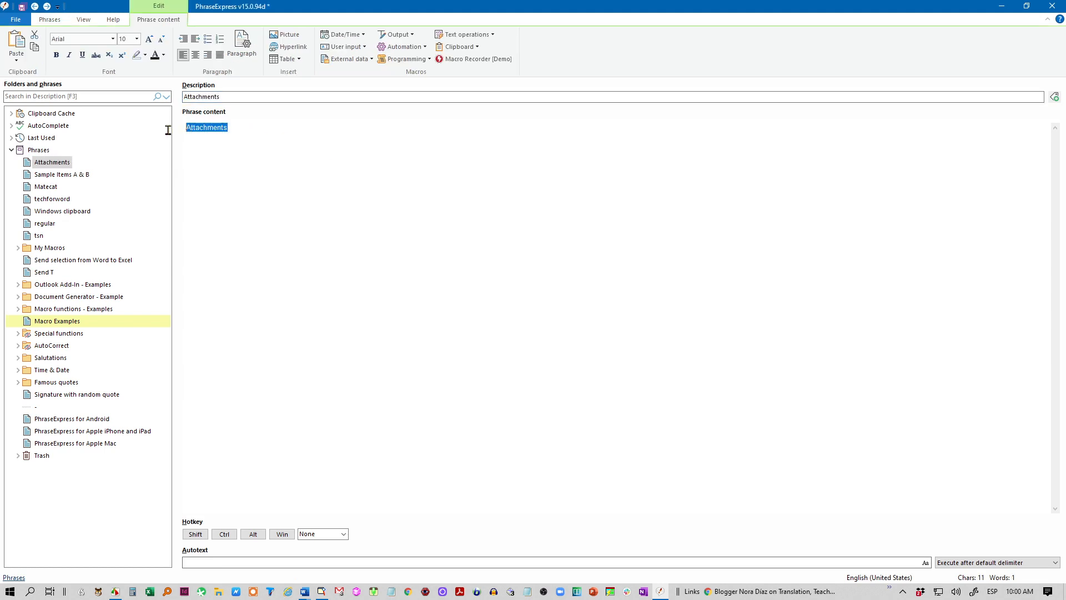
text(Ple)
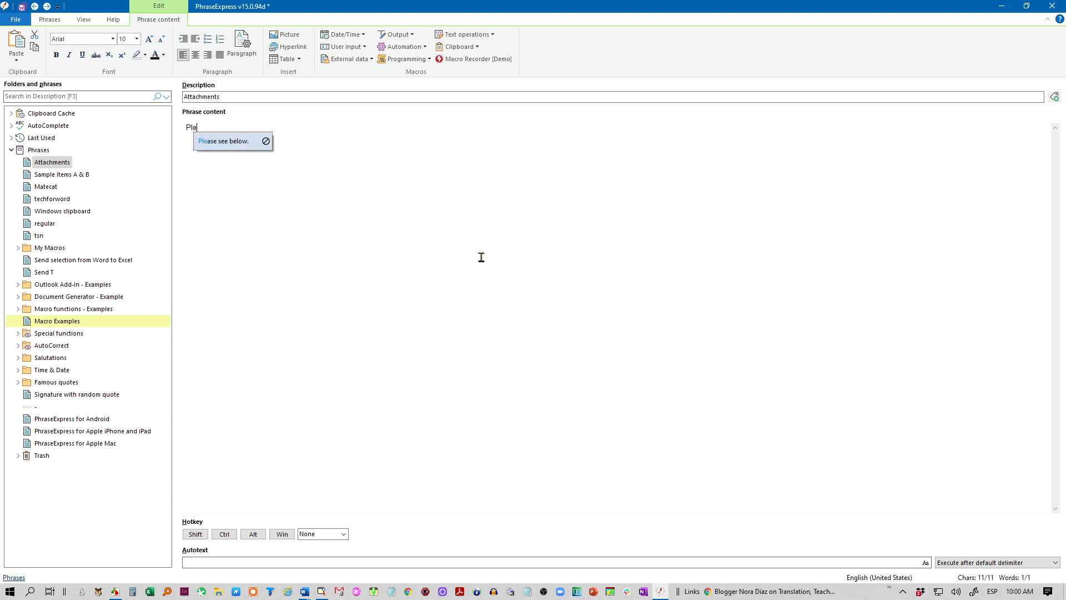
text(ase find the translated )
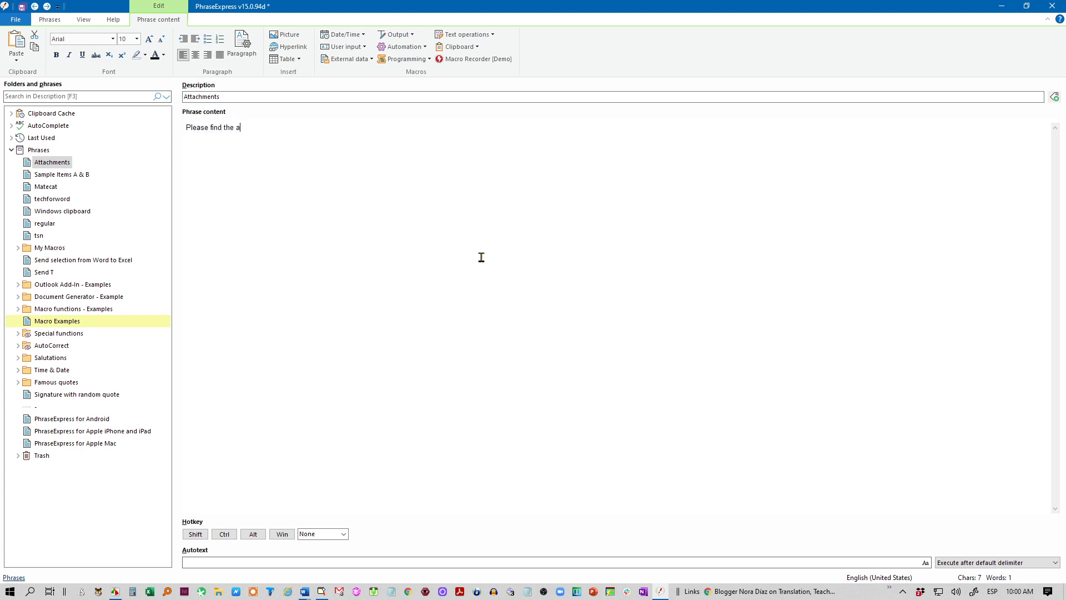
text(files attached.)
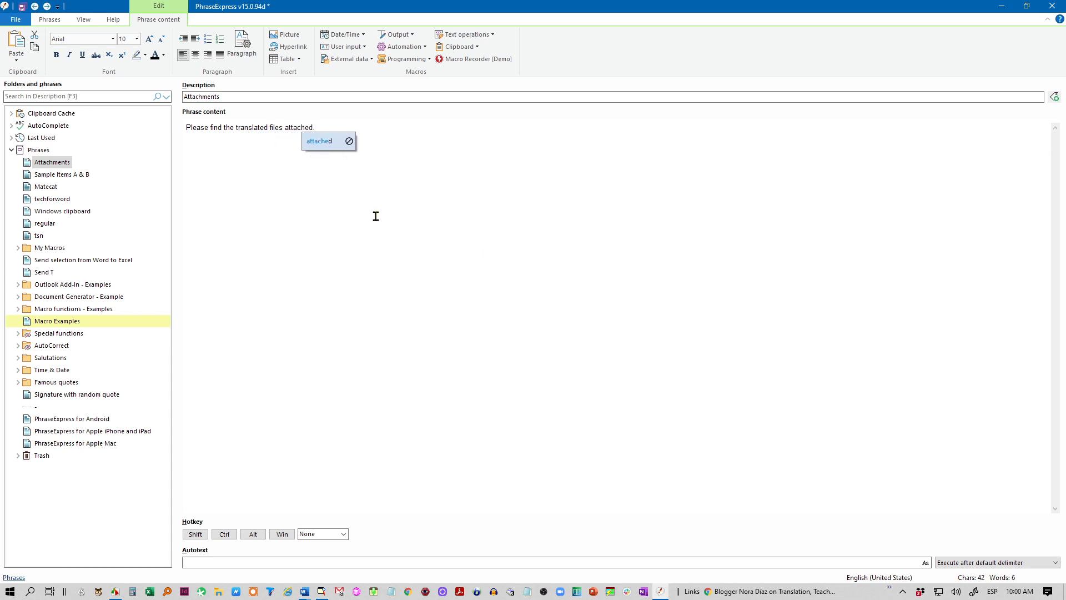
Step: Add a 'Thank you!' line from autocomplete, followed by the sender's name as signature
key(Return)
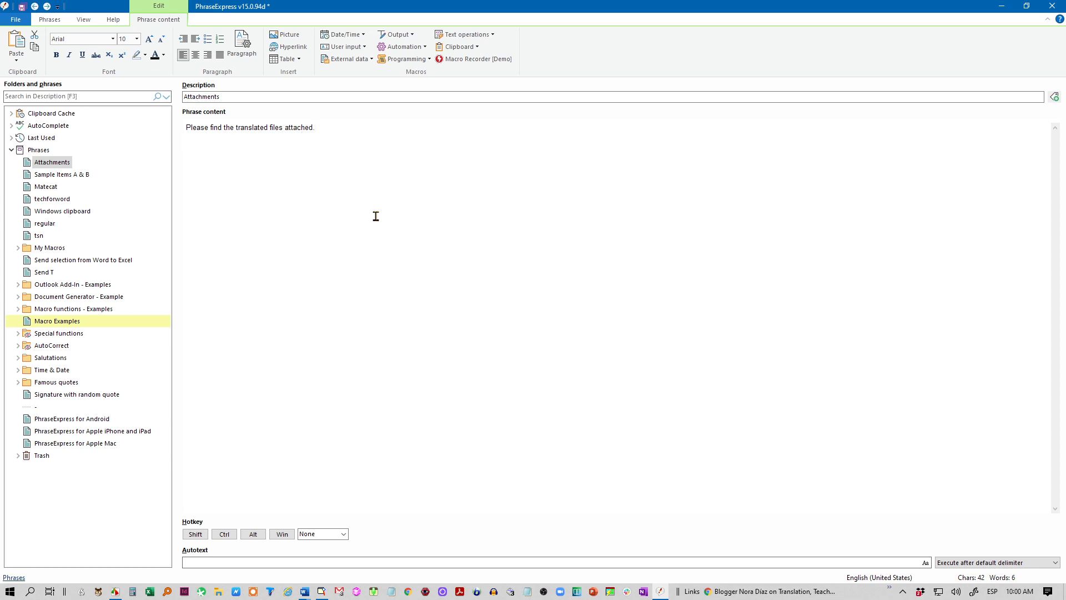
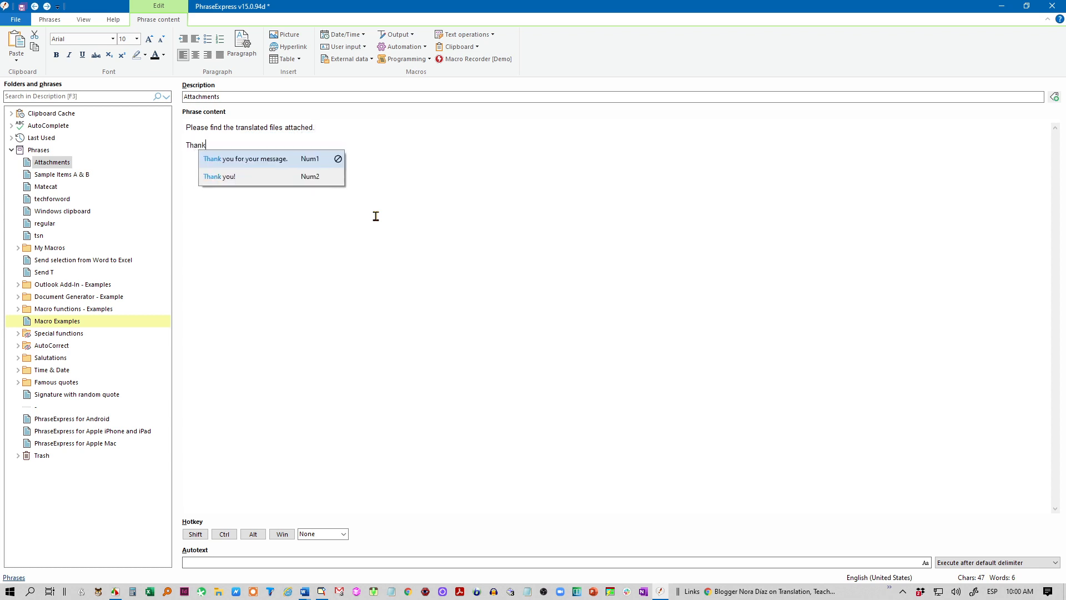
key(Down)
key(Return)
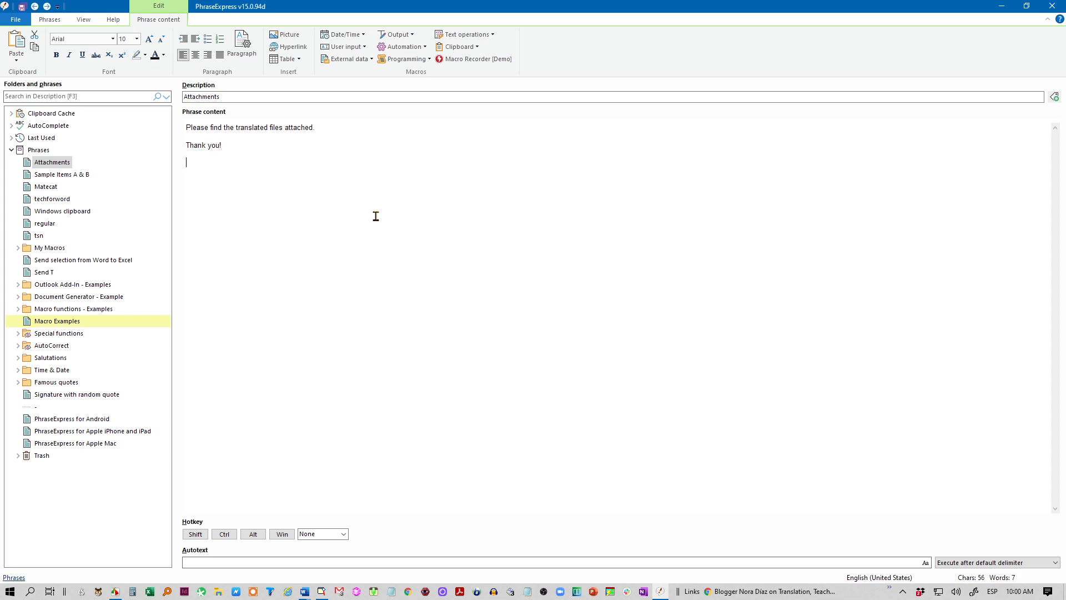
Step: Give the Attachments phrase autotext 'pfa', keeping Execute after default delimiter
click(203, 561)
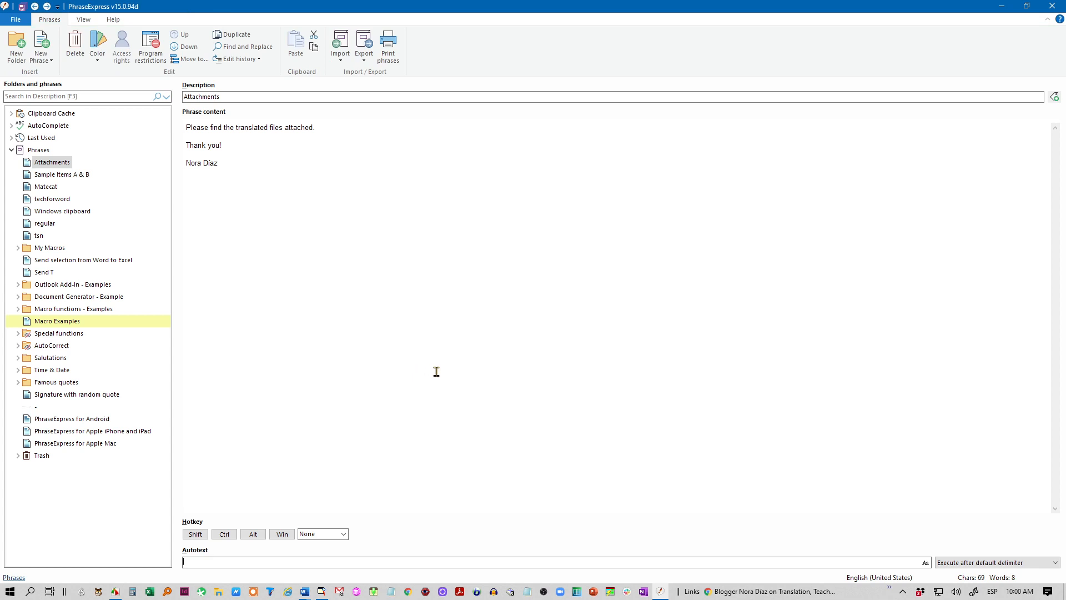
text(pfa)
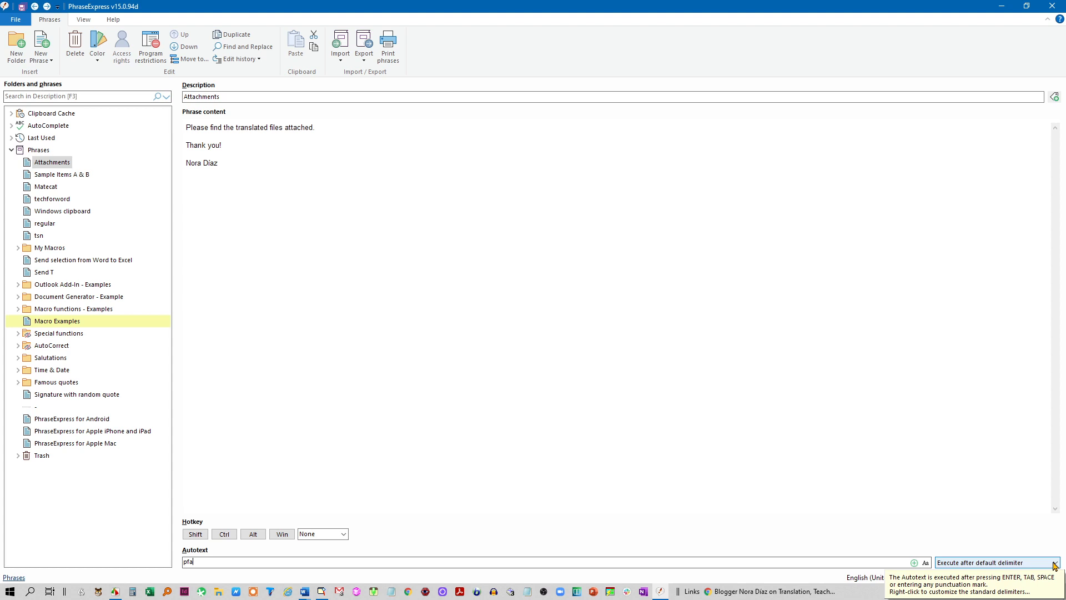
click(1004, 564)
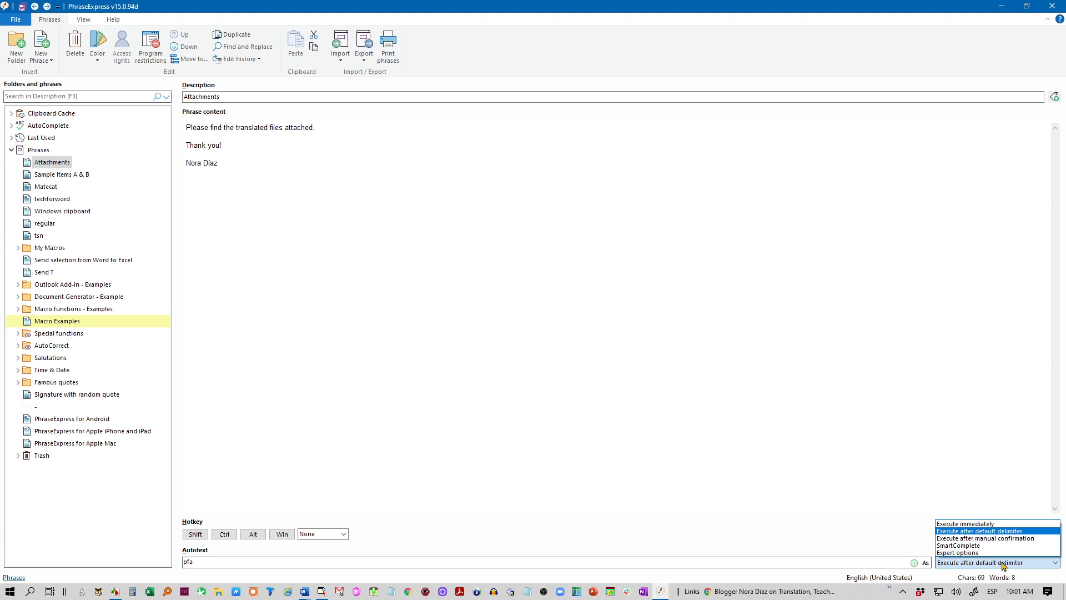
click(465, 298)
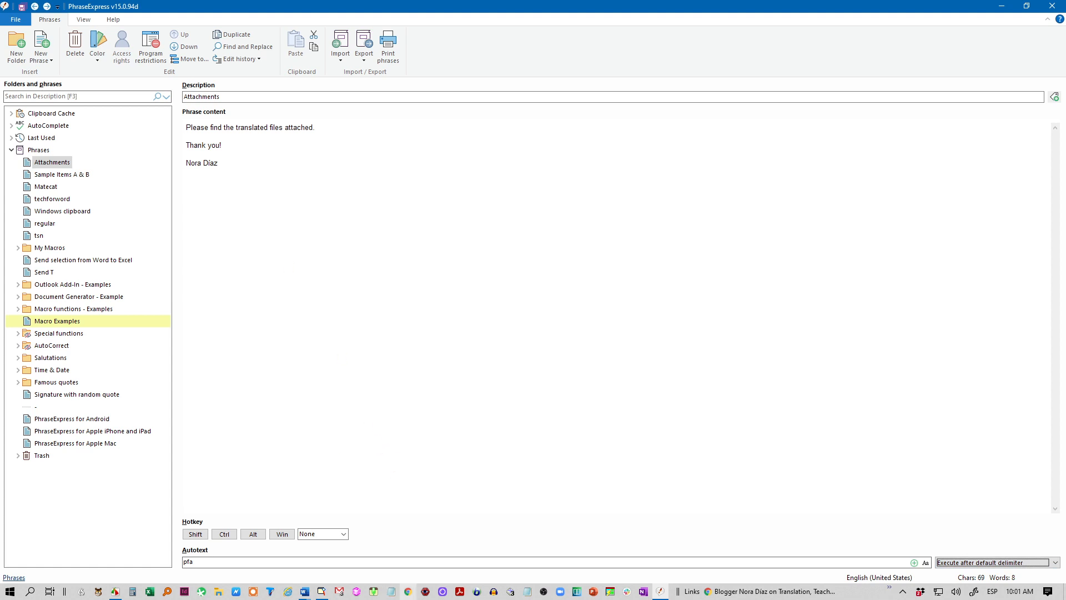
Step: Open Notepad, reposition its window, and type 'pfa' as a first test
click(393, 592)
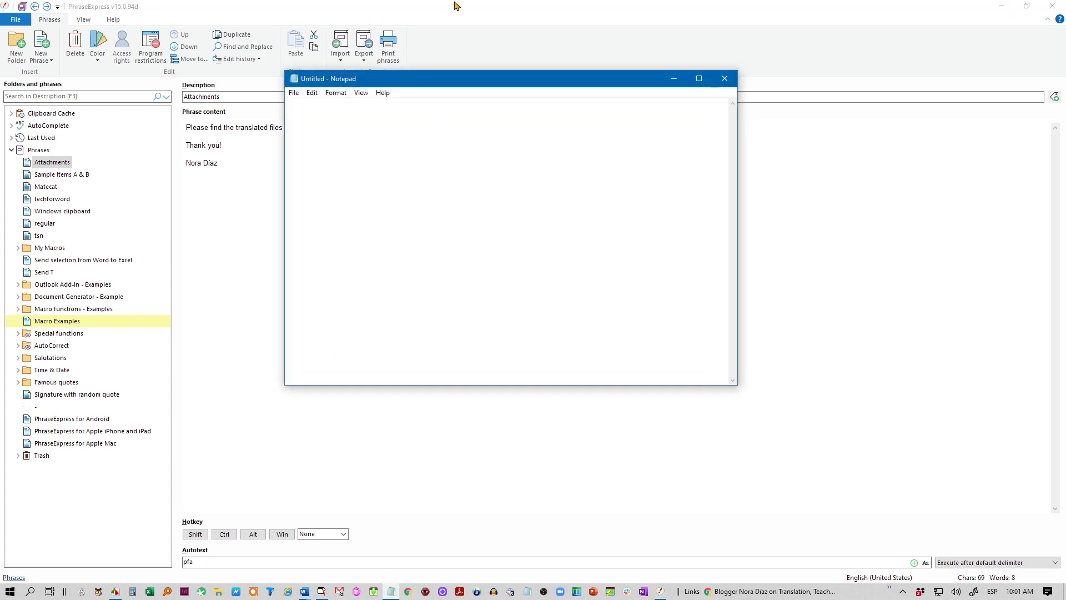
drag(481, 88, 557, 169)
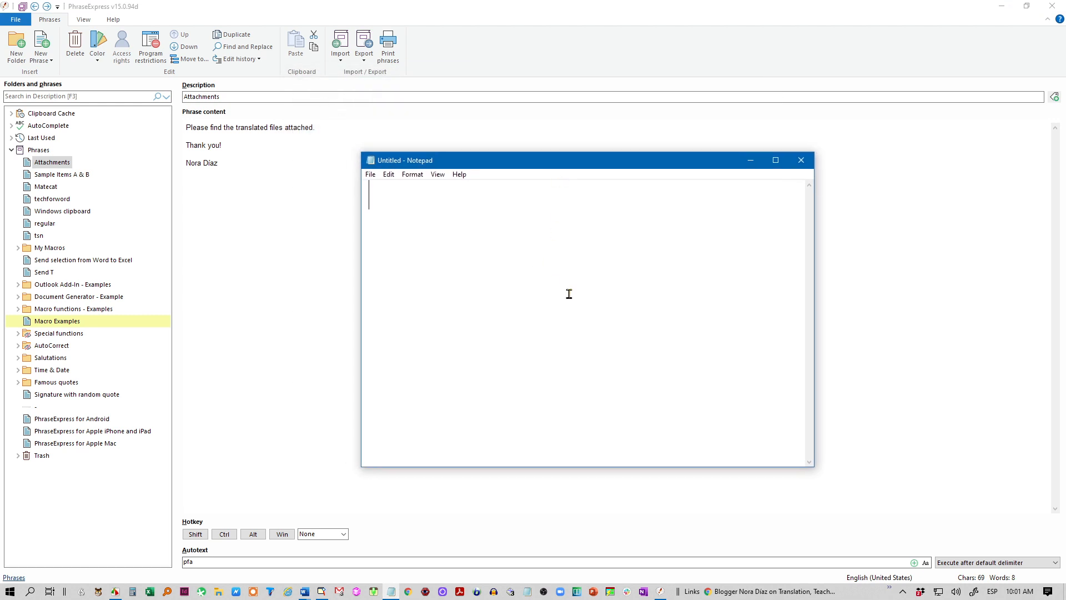
text(pfa)
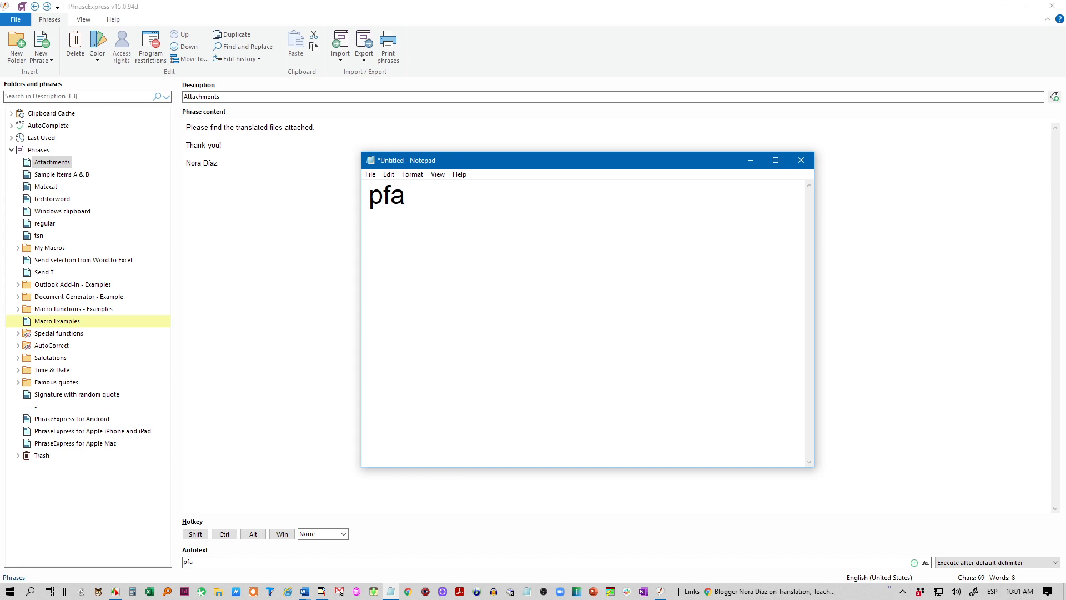
Step: Save the phrase, expand 'pfa' in Notepad into the full Attachments email, then clear the page
click(23, 7)
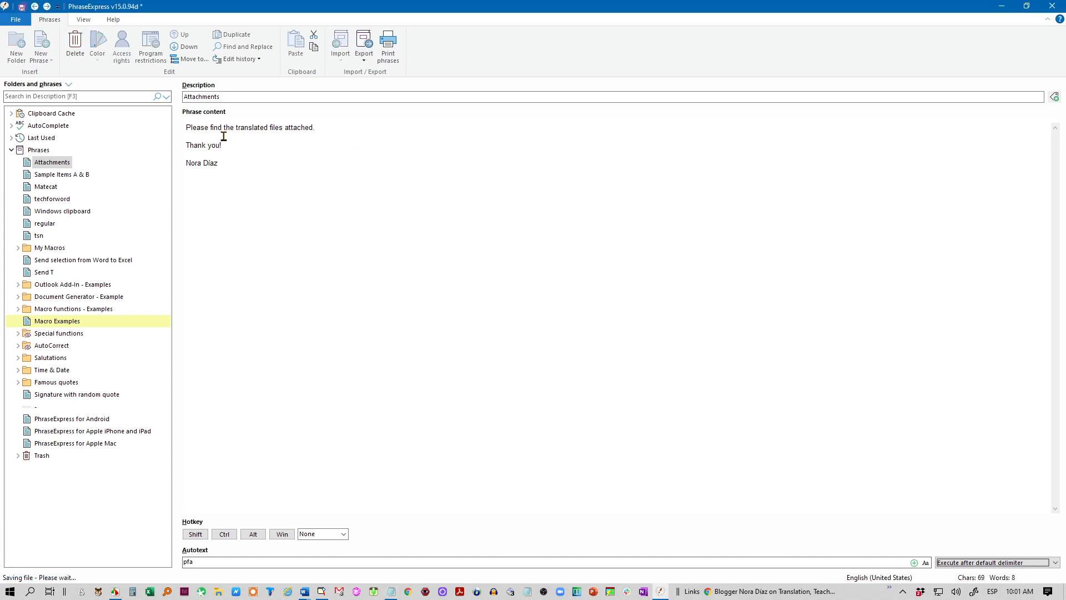
click(394, 592)
key(ctrl+a)
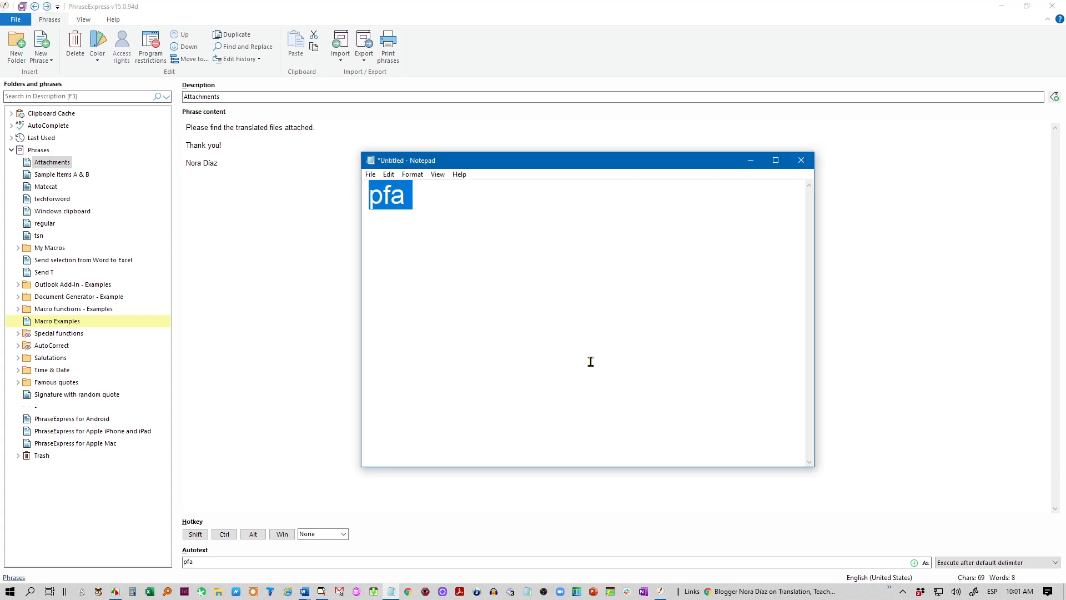
text(pfa)
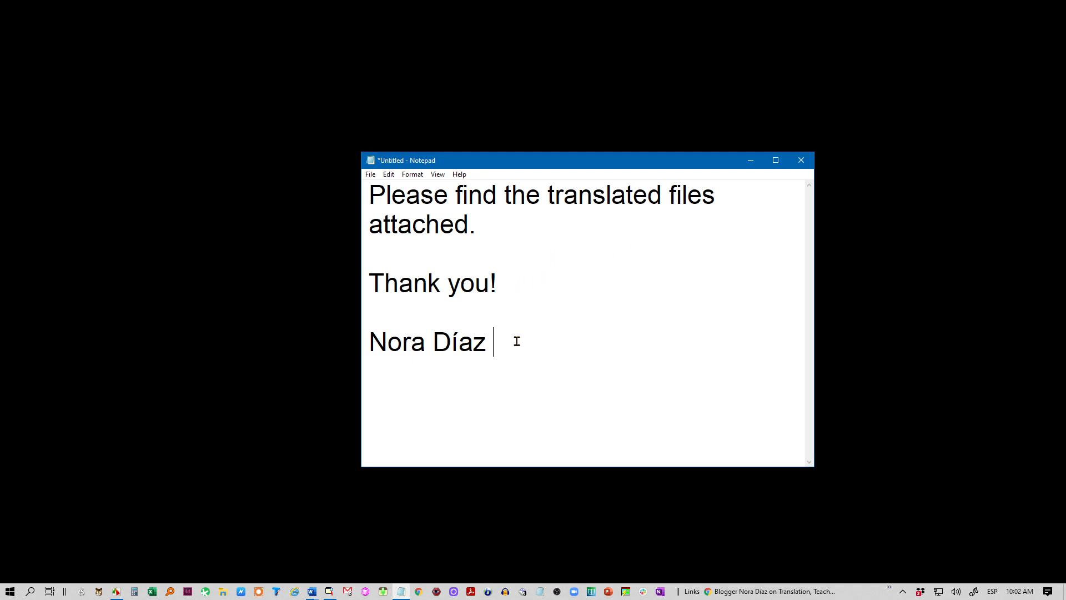
key(ctrl+a)
key(Delete)
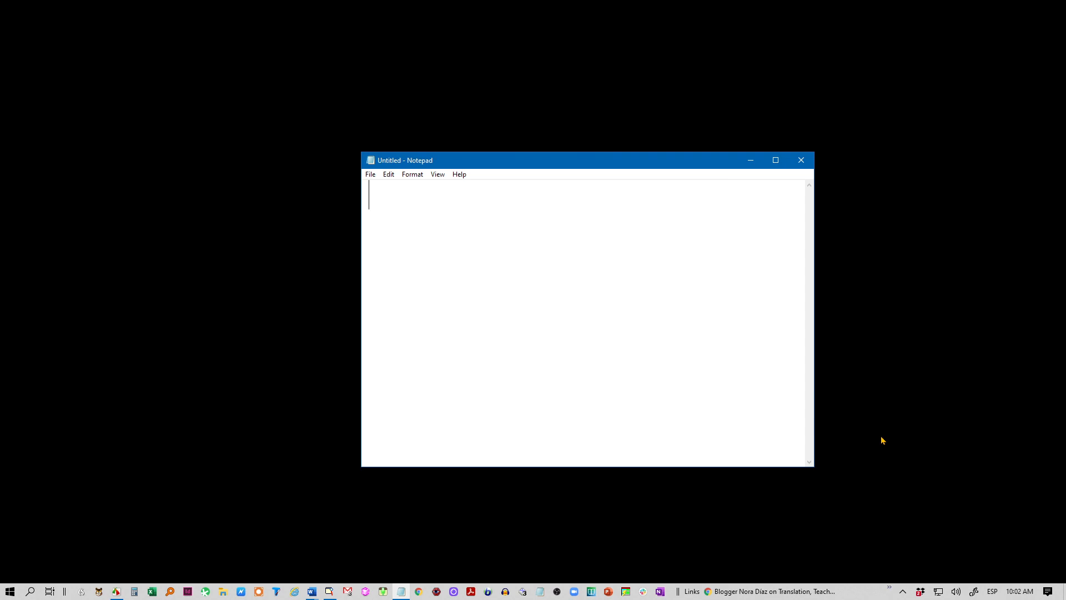
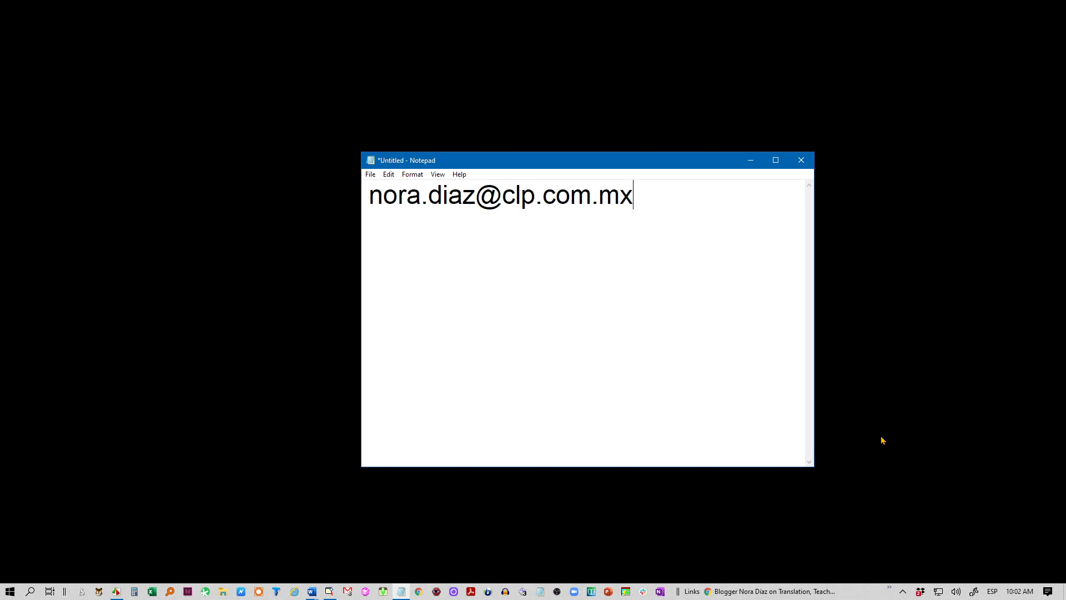
Step: Type the email address in Notepad, select it, and send it to PhraseExpress with Ctrl+Alt+C
key(ctrl+a)
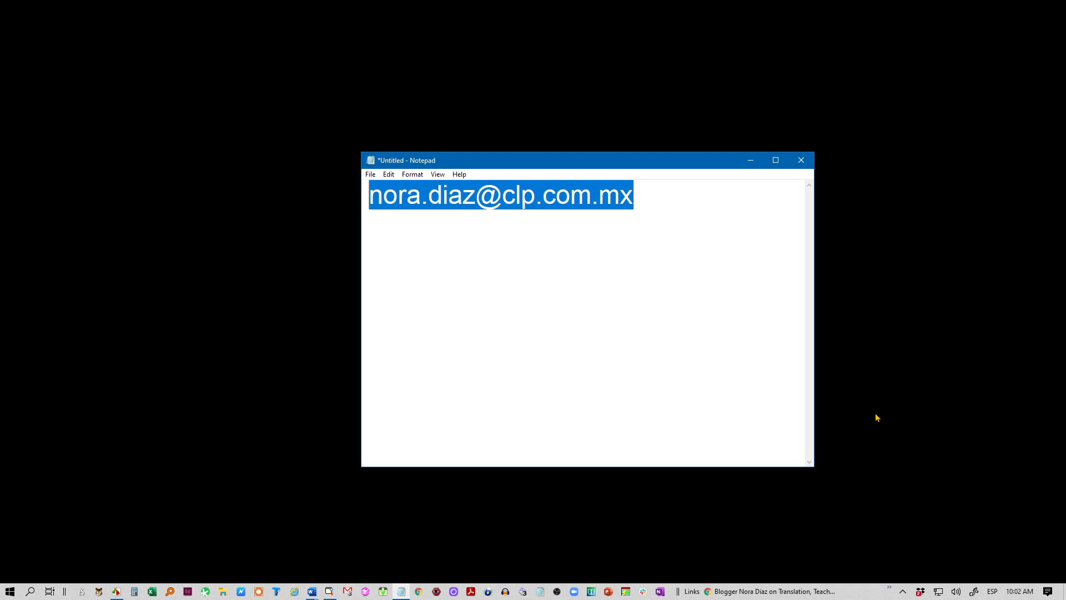
key(ctrl+alt+c)
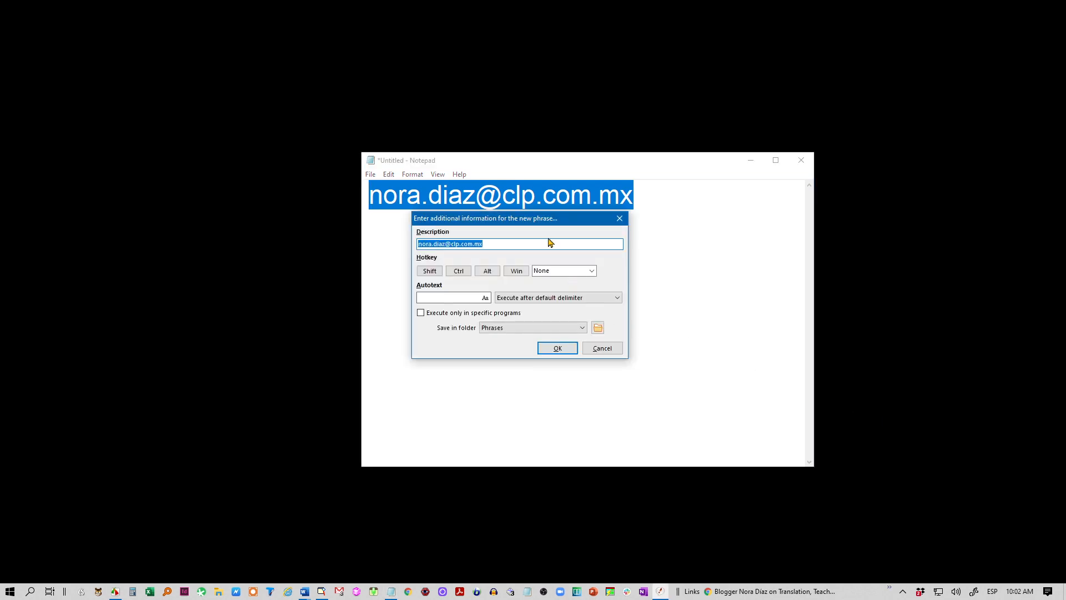
Step: Give the new email-address phrase the autotext 'ncl' and save it
drag(554, 219, 599, 266)
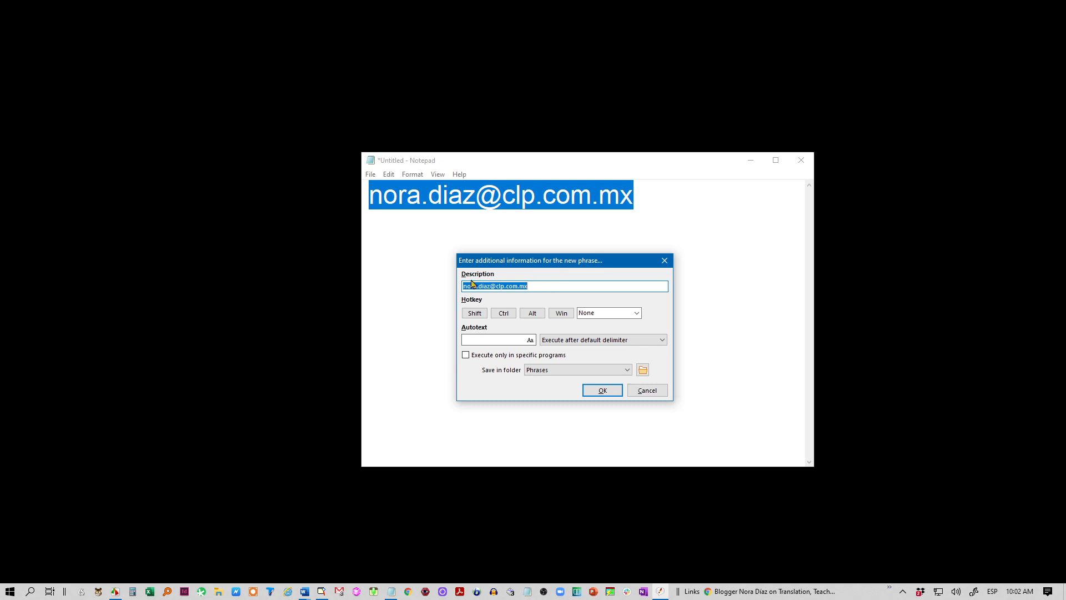
click(479, 340)
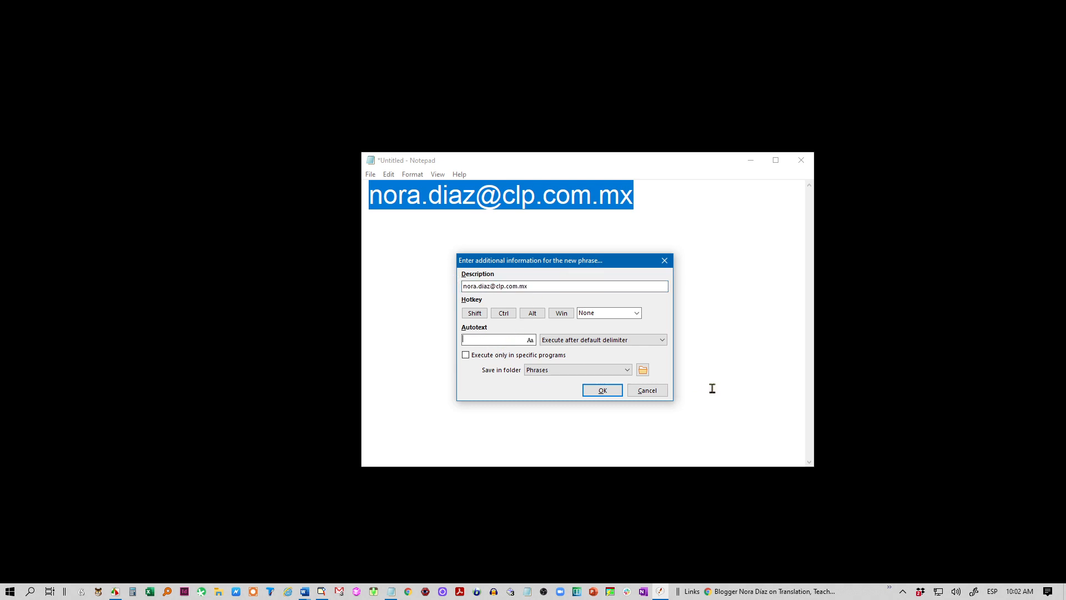
text(ncl)
click(604, 391)
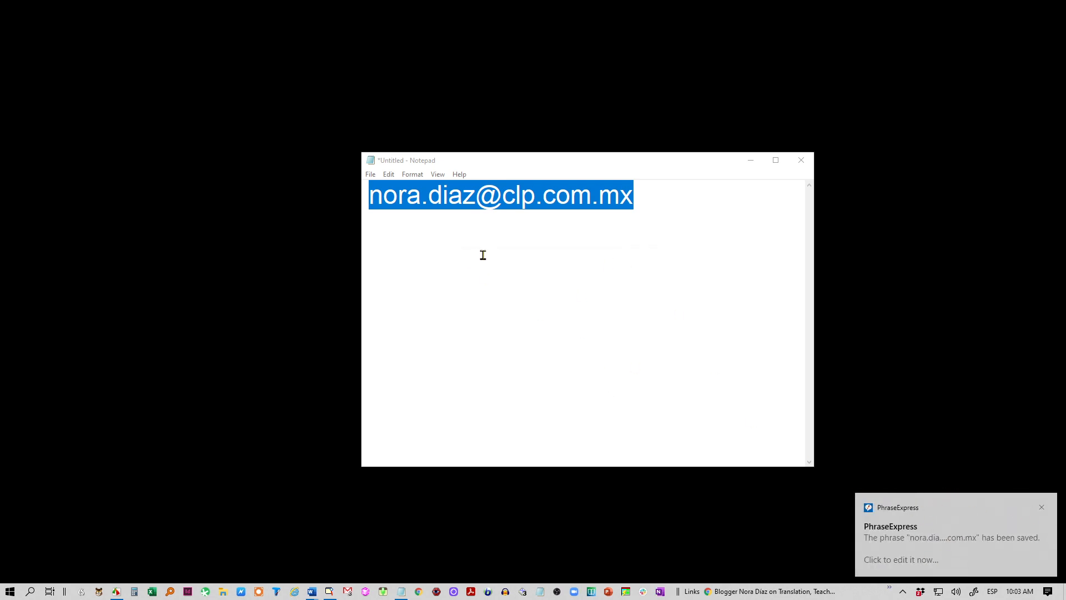
click(583, 254)
Step: Type 'ncl' three times in Notepad, each expanding into the saved email address
click(661, 196)
key(ctrl+a)
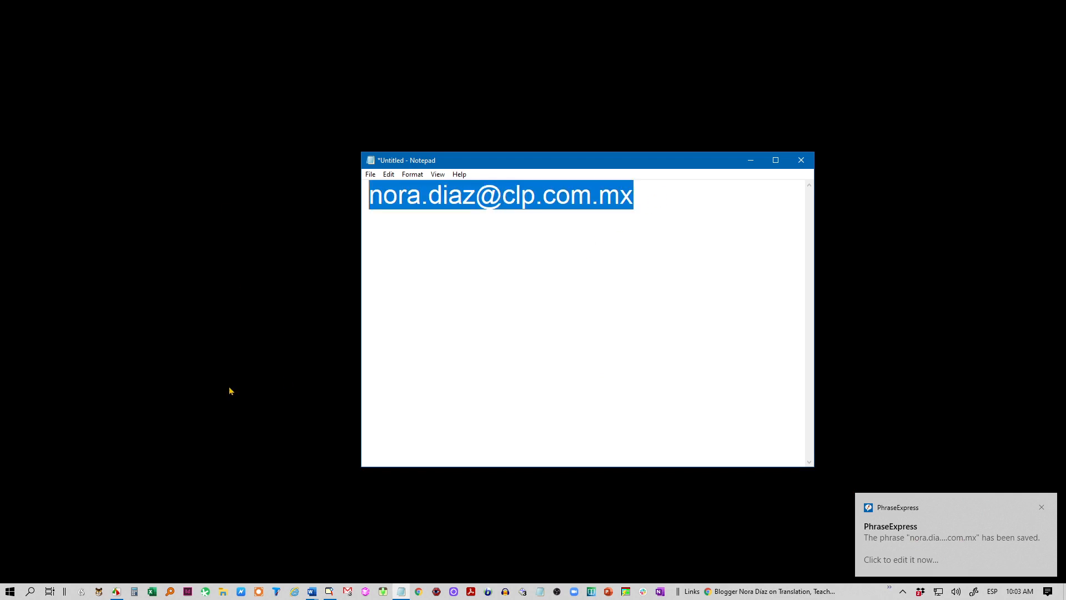
text(n)
text(cl)
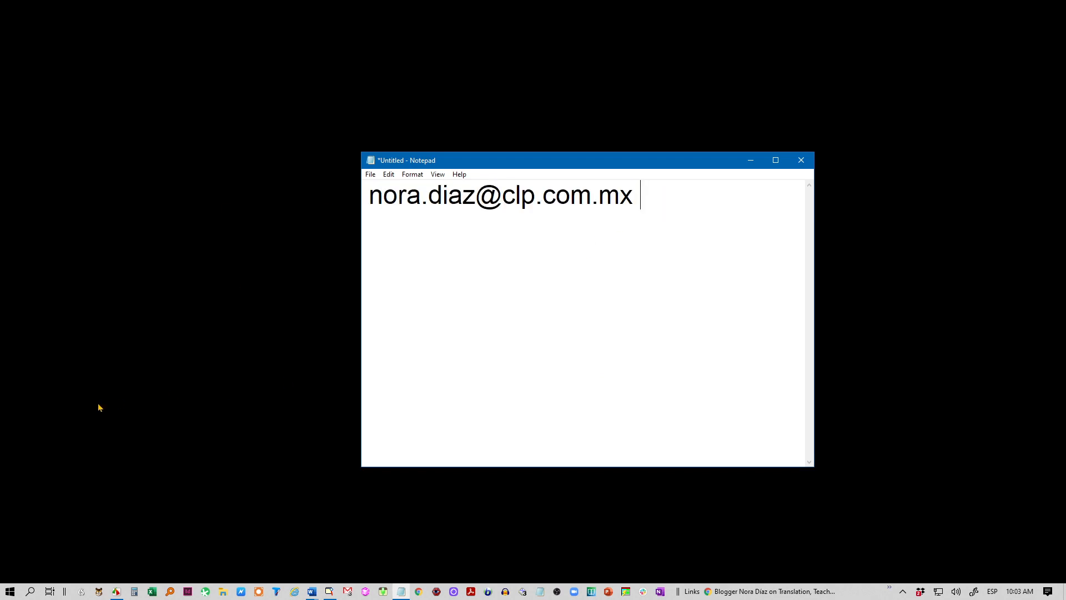
key(Return)
key(Return)
text(ncl)
key(Return)
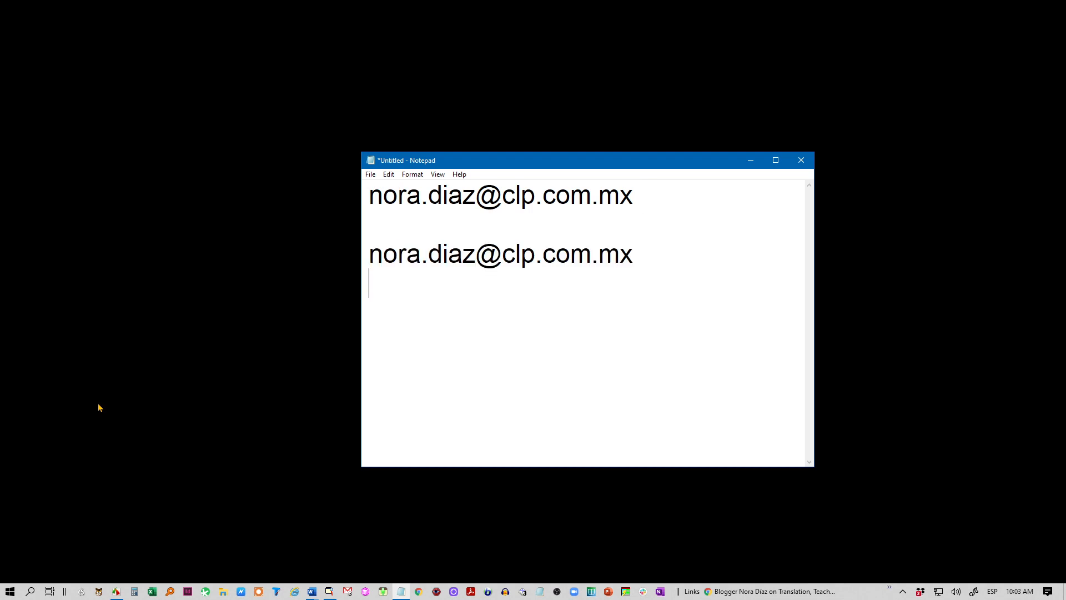
key(Return)
text(ncl)
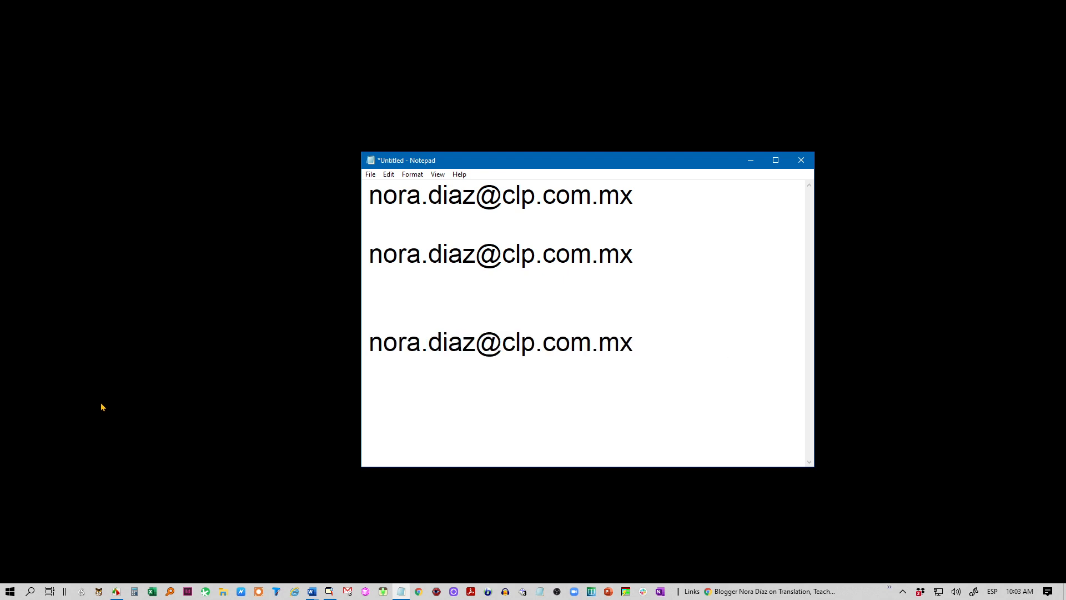
Step: Replace the selected address lines with another 'ncl' expansion, then delete all the text
drag(637, 366, 301, 183)
text(ncl)
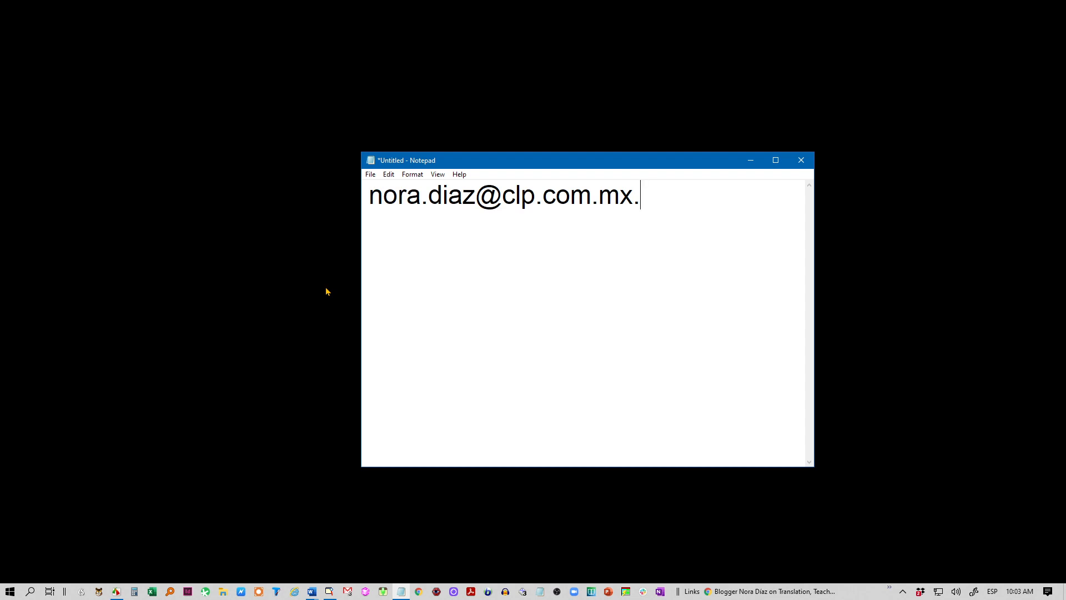
key(ctrl+a)
key(Delete)
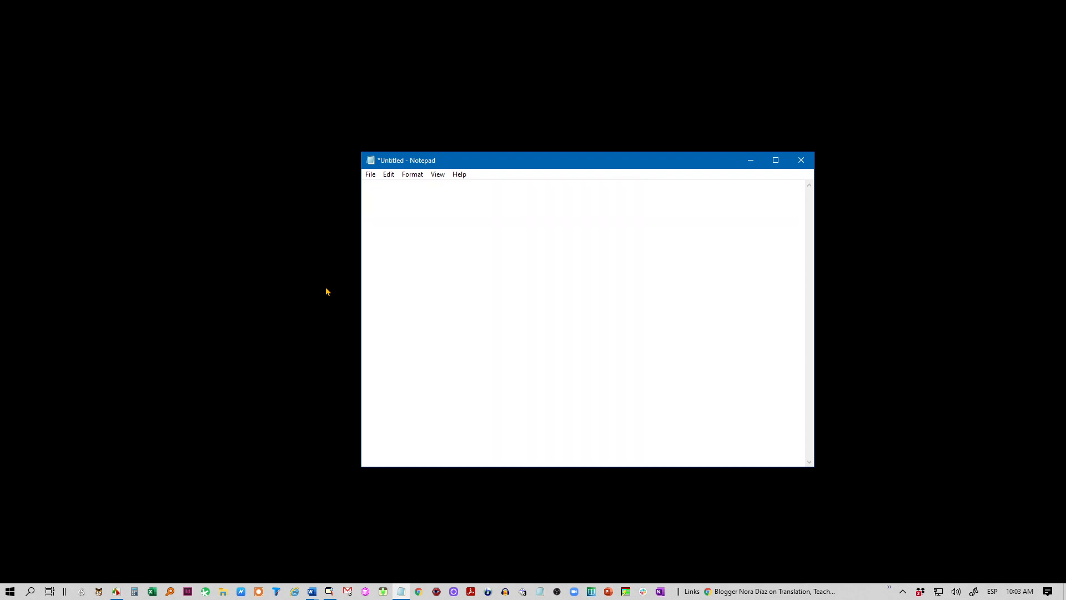